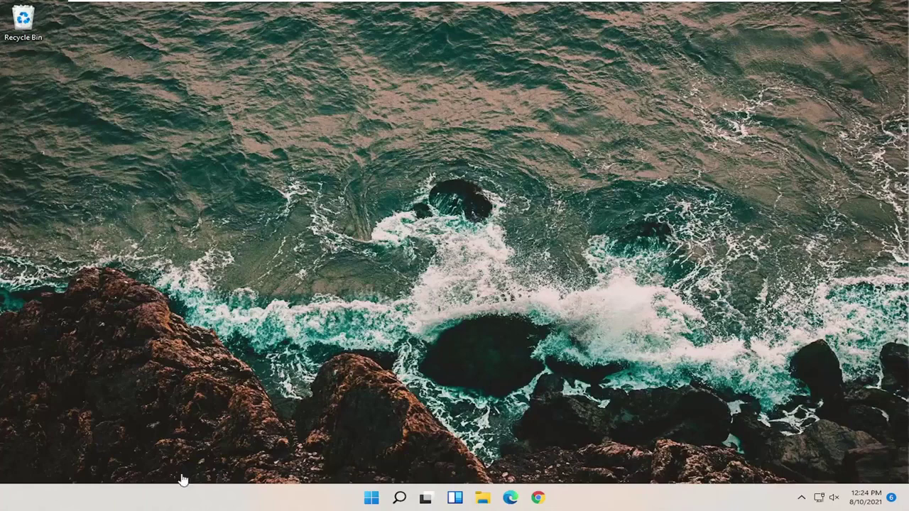
Search for 'regedit' and run Registry Editor as administrator, approving the UAC prompt
left_click(399, 497)
type("regedit")
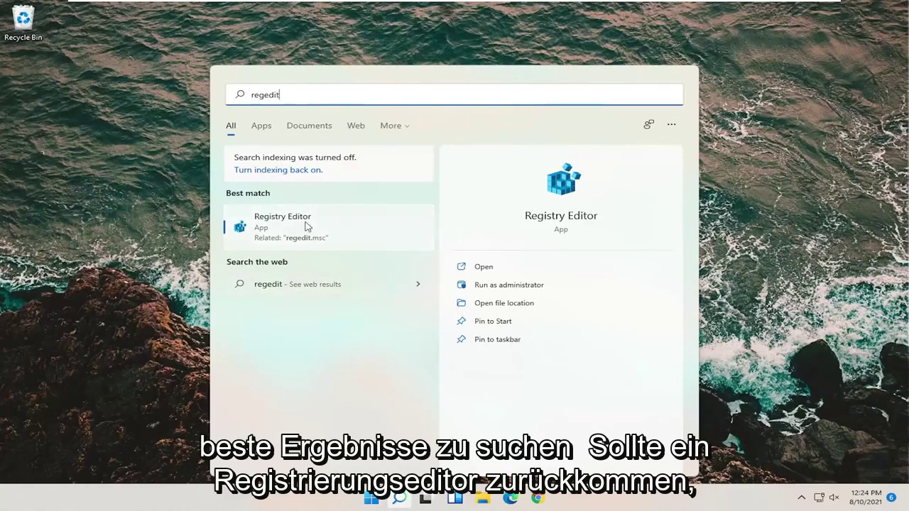
right_click(281, 226)
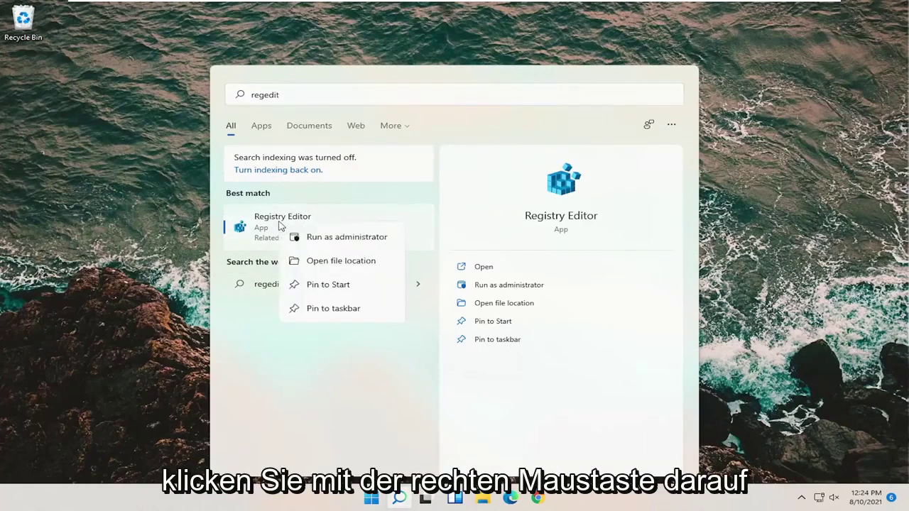
left_click(327, 237)
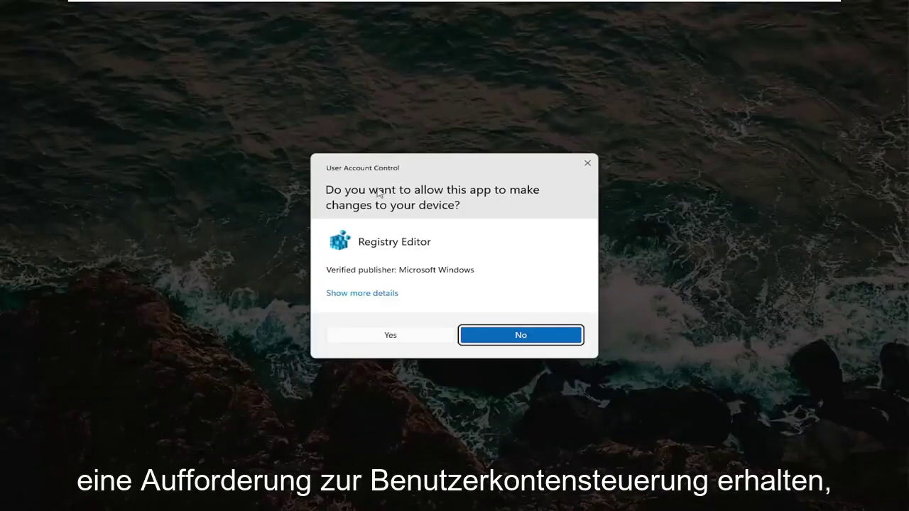
left_click(376, 335)
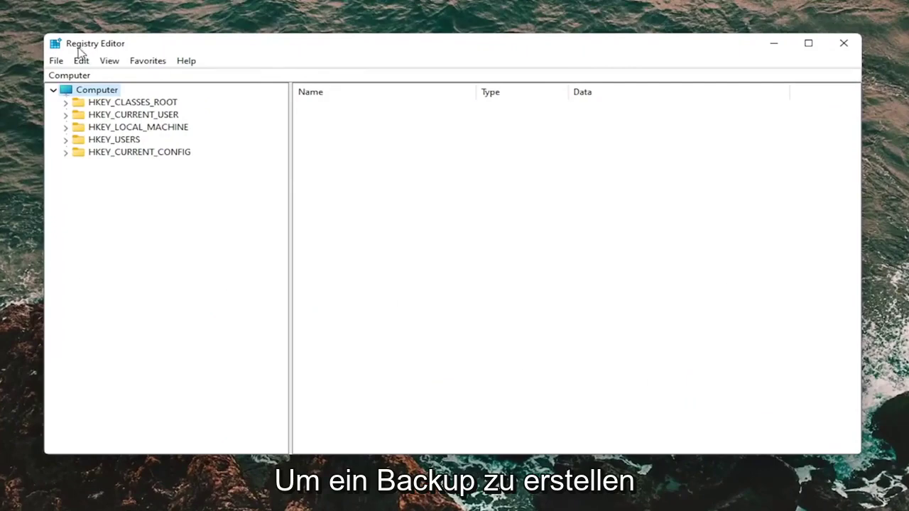
left_click(58, 63)
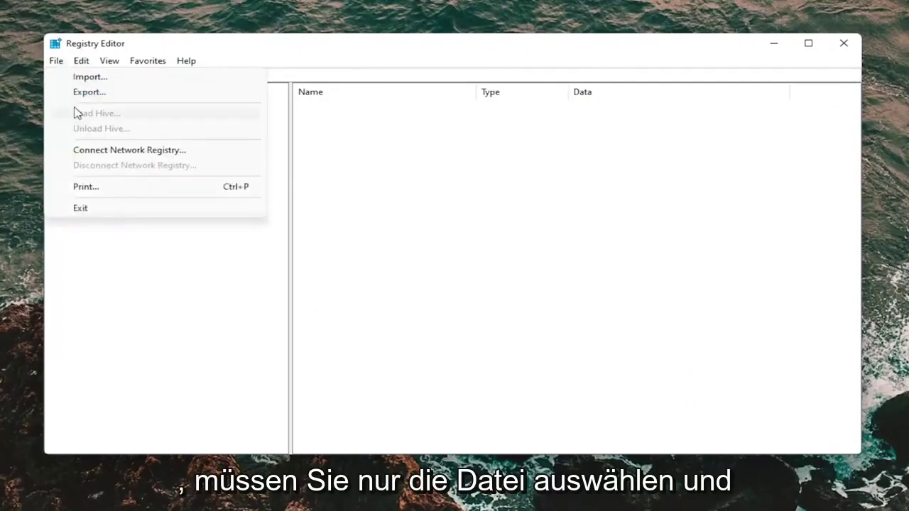
left_click(76, 94)
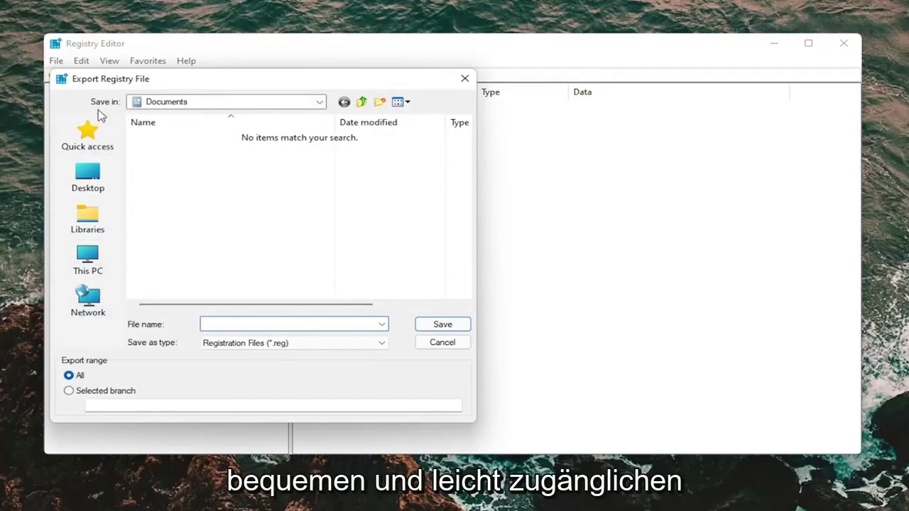
left_click(464, 78)
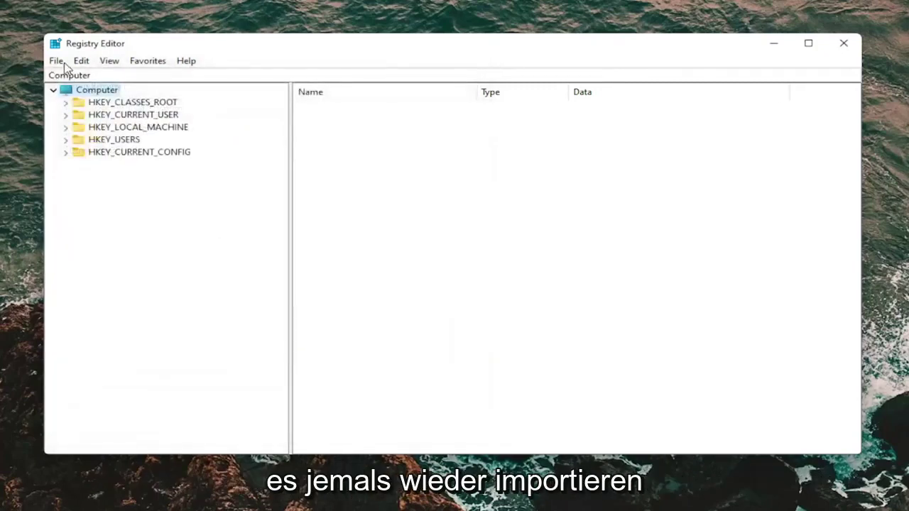
left_click(57, 62)
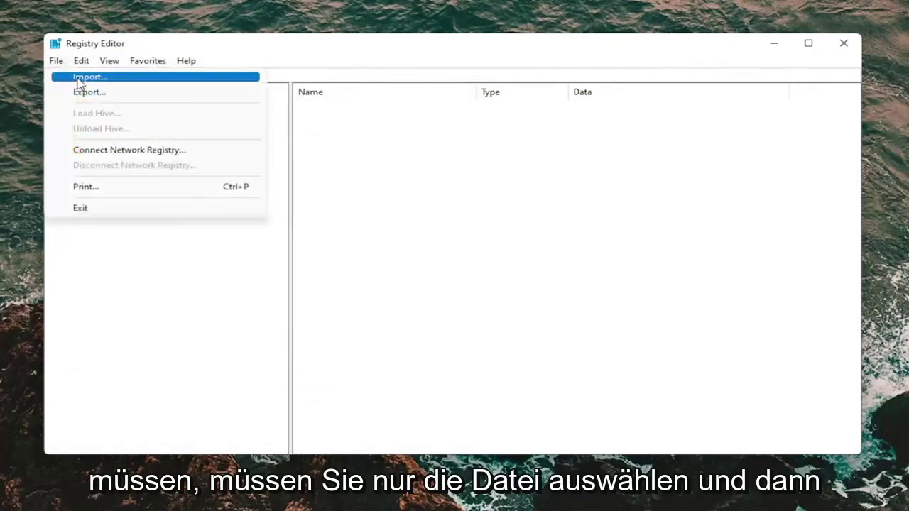
left_click(71, 77)
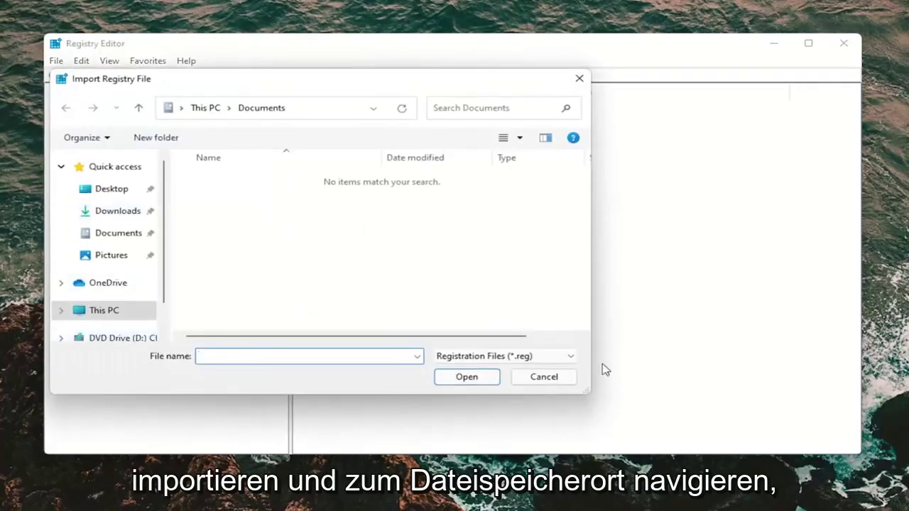
left_click(544, 377)
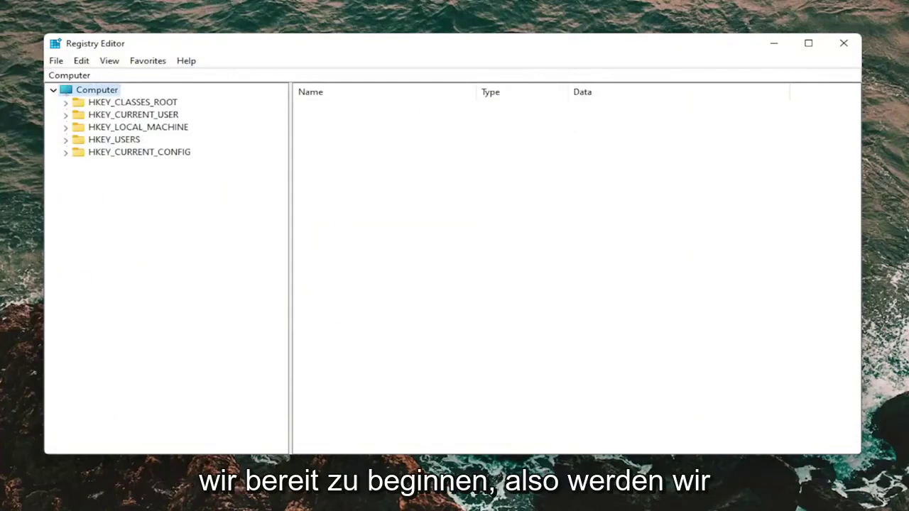
Expand HKEY_LOCAL_MACHINE\SYSTEM\CurrentControlSet\Control\Class in the left tree
double_click(146, 128)
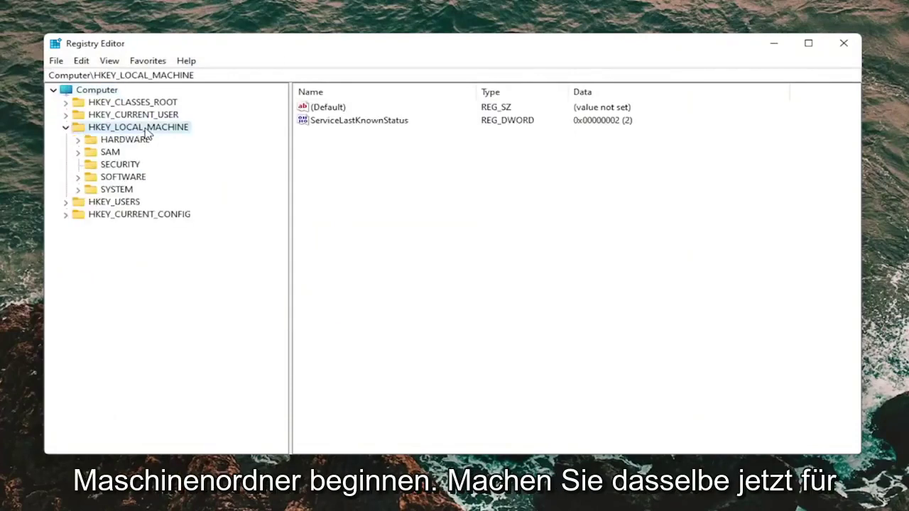
double_click(117, 190)
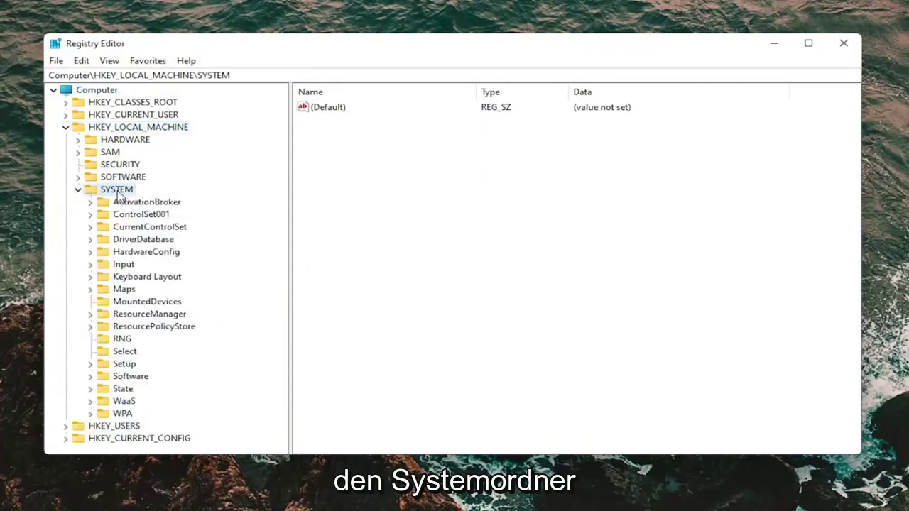
double_click(135, 227)
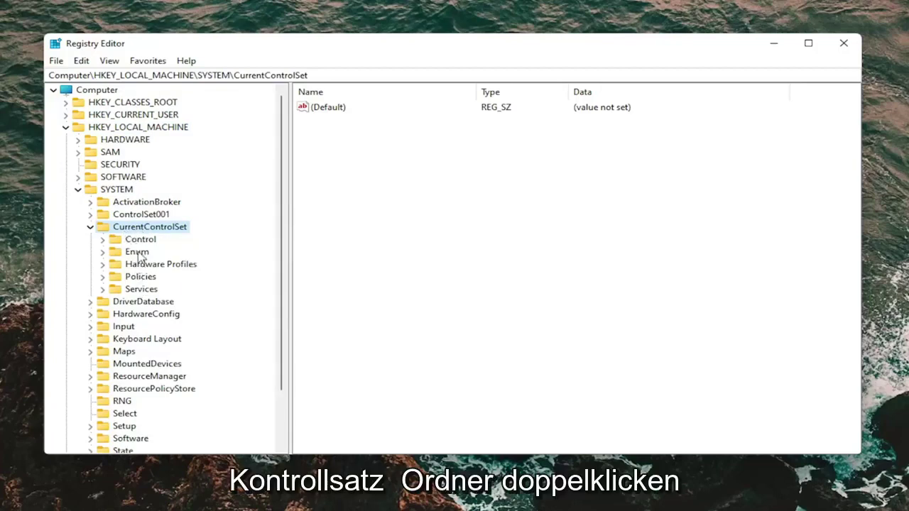
double_click(142, 240)
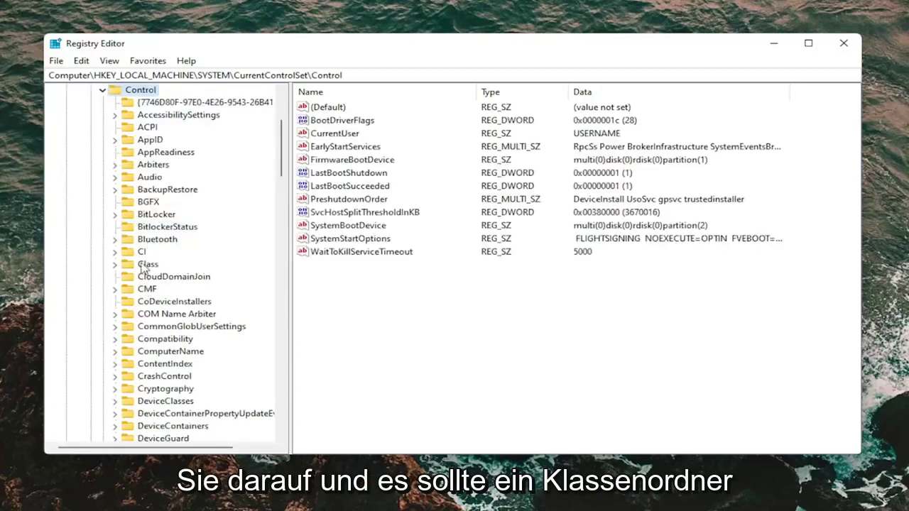
double_click(147, 265)
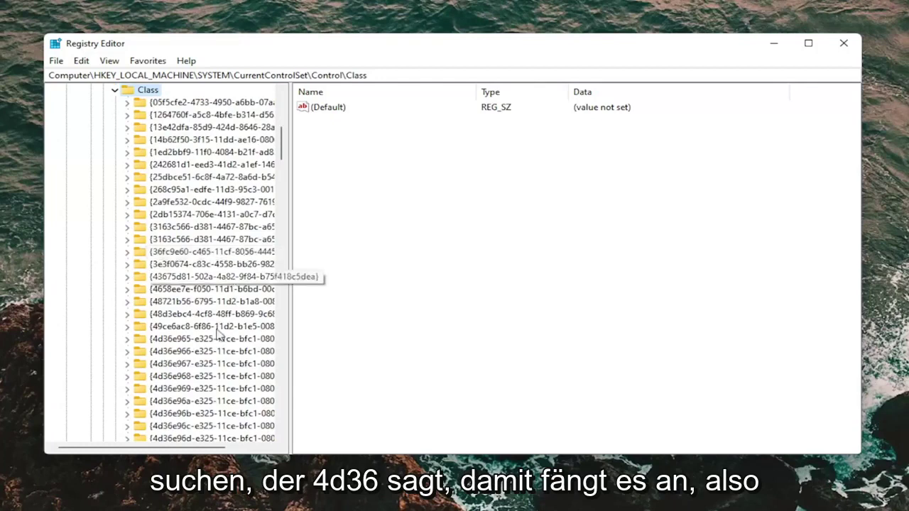
Browse the Class GUID keys and select {4d36e965-e325-11ce-bfc1-08002be10318}, the CDROM class key
left_click(169, 402)
left_click(174, 339)
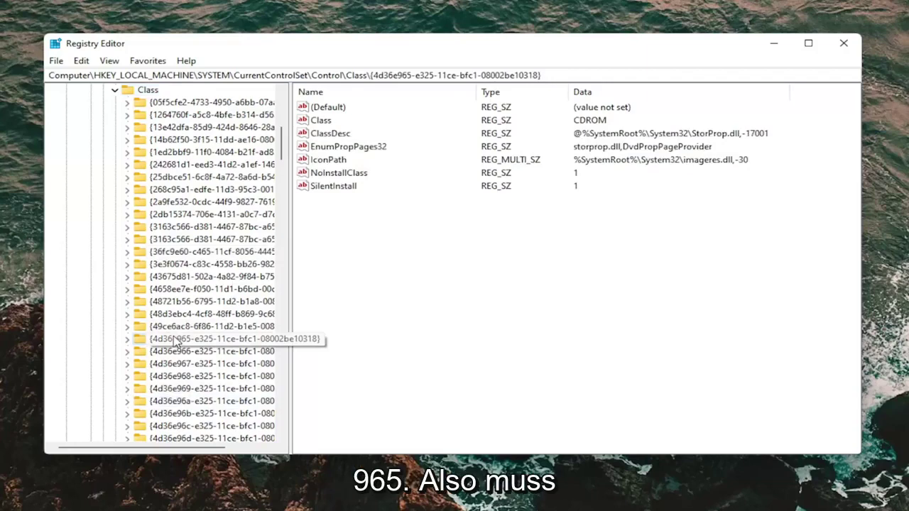
scroll(191, 361, "down", 6)
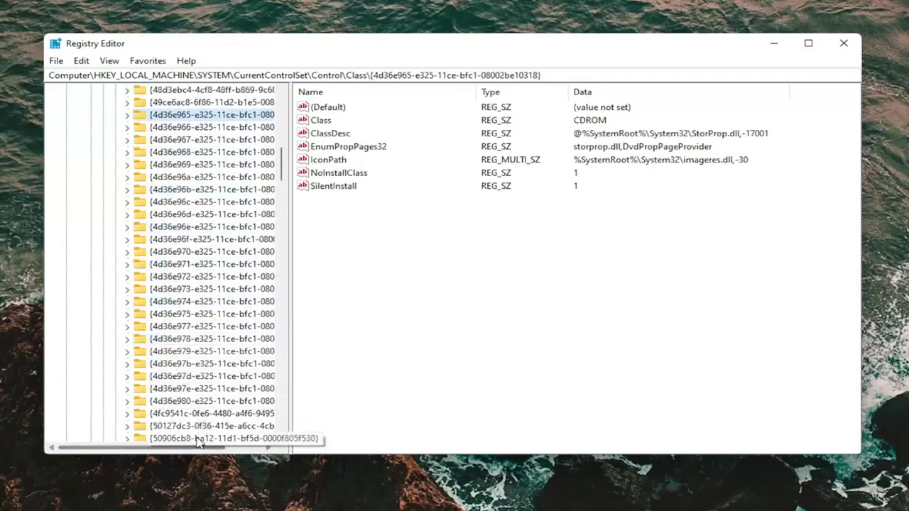
scroll(179, 332, "up", 5)
left_click(179, 331)
left_click(179, 339)
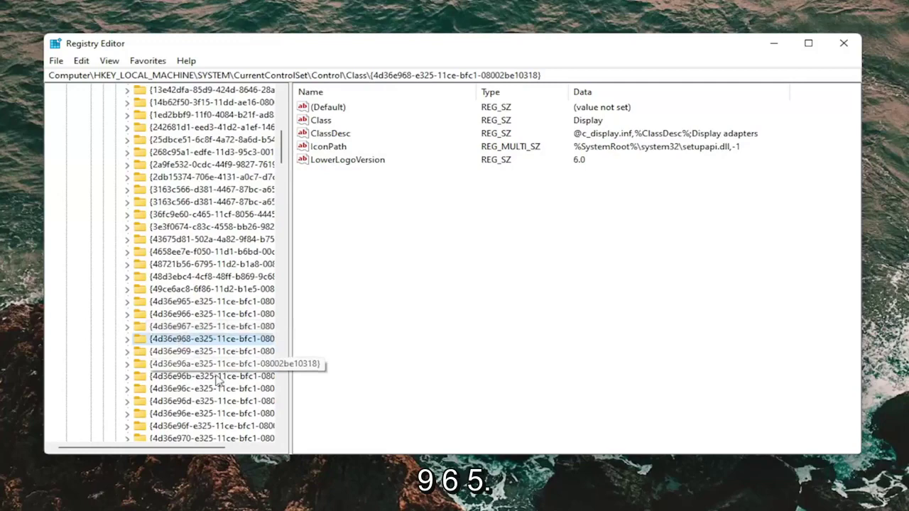
left_click(189, 304)
scroll(172, 344, "up", 2)
scroll(171, 345, "up", 1)
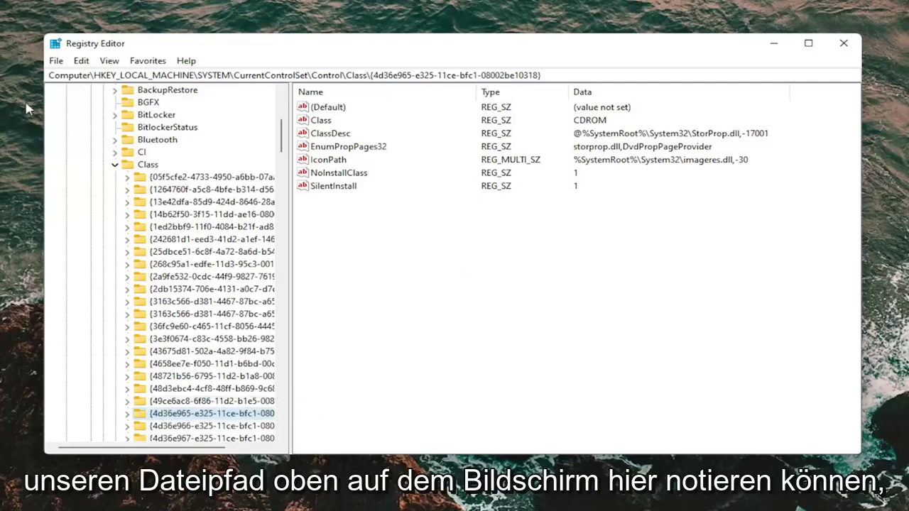
Check the CDROM key's path and SilentInstall value without deleting anything, then collapse Class
left_click_drag(543, 74, 48, 75)
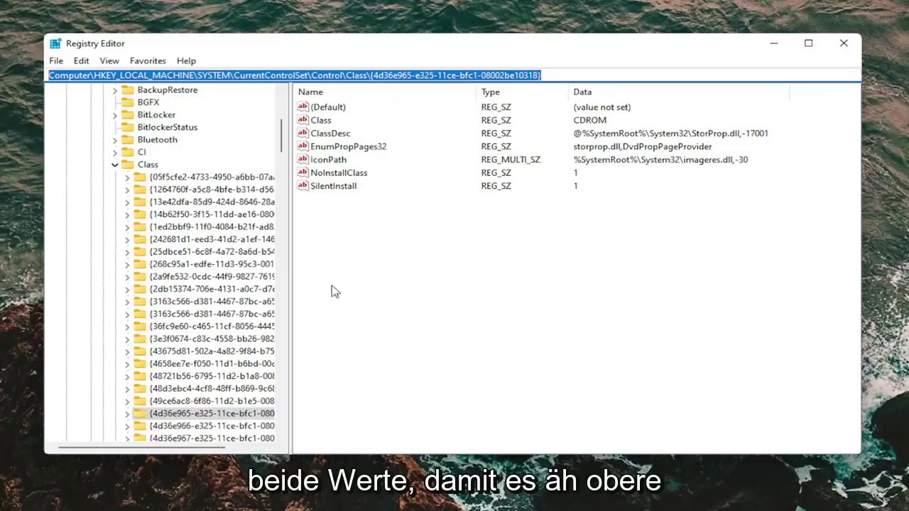
right_click(331, 186)
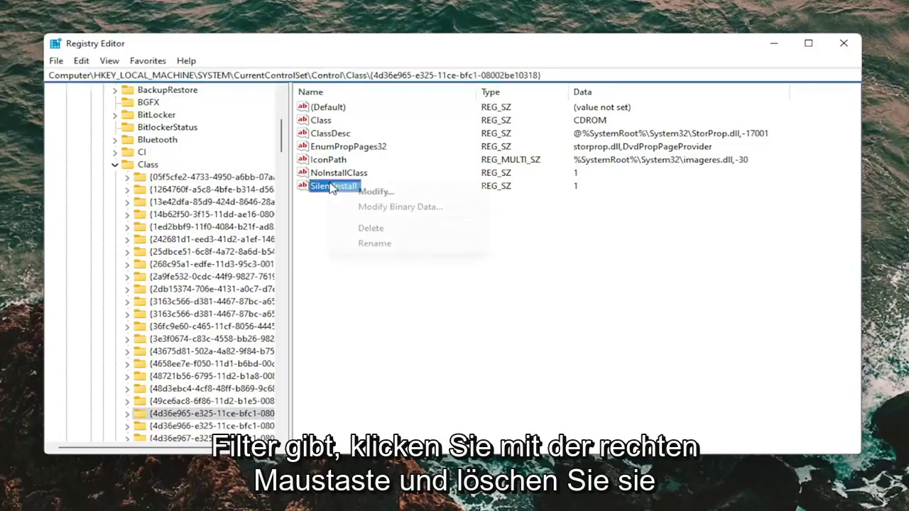
left_click(319, 227)
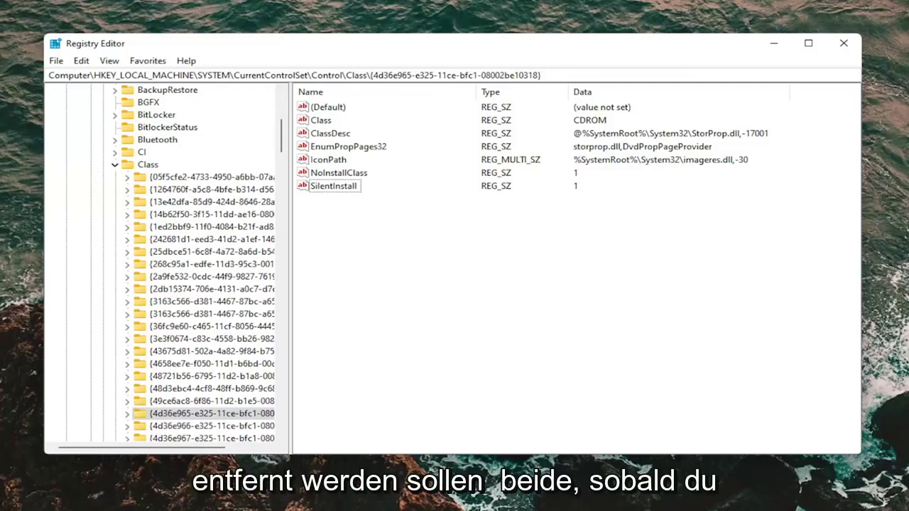
left_click(113, 167)
scroll(114, 176, "up", 6)
Collapse the HKEY_LOCAL_MACHINE tree and close Registry Editor
left_click(103, 211)
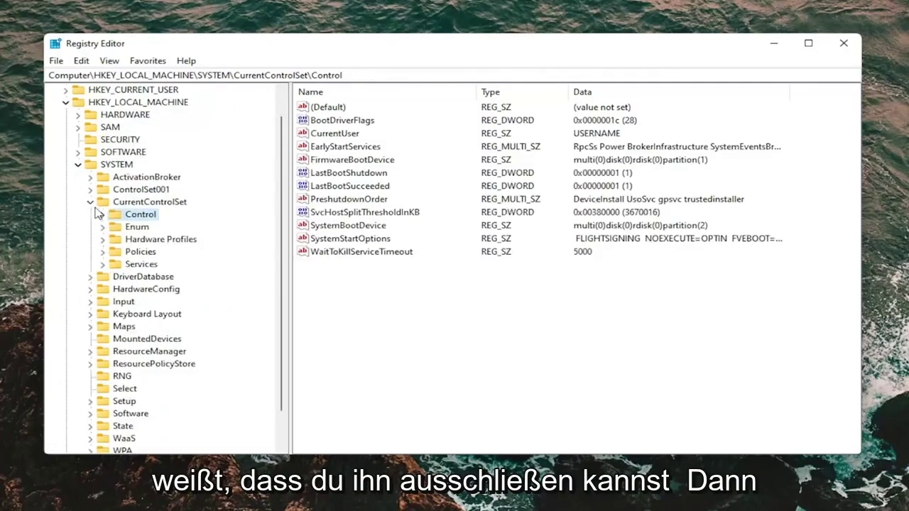
left_click(90, 201)
left_click(77, 188)
left_click(65, 127)
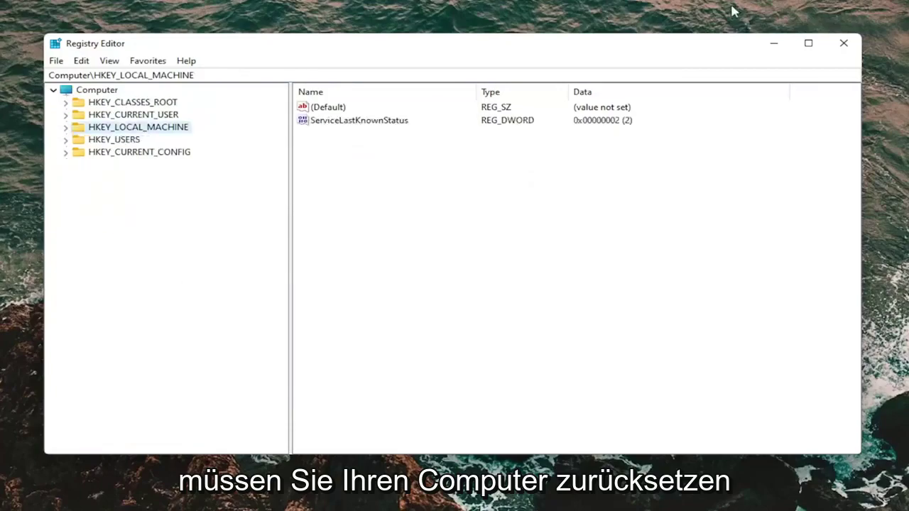
left_click(843, 43)
Restart the computer from the Start button's Shut down or sign out menu
right_click(370, 497)
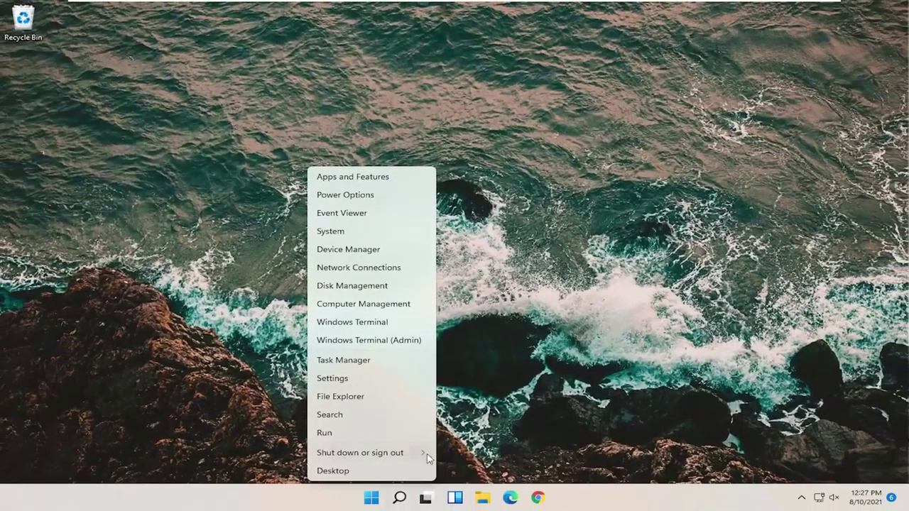
mouse_move(412, 454)
left_click(458, 477)
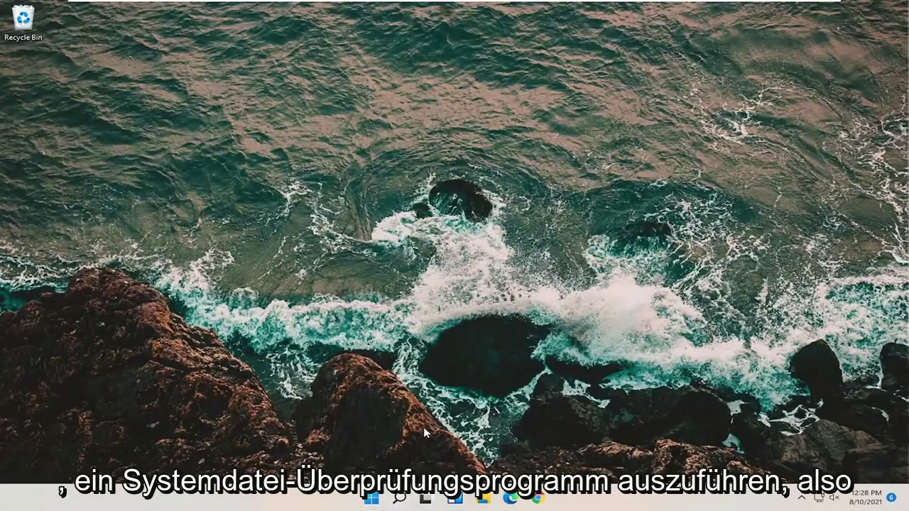
Search for 'cmd' and launch Command Prompt as administrator
left_click(401, 498)
type("cmd")
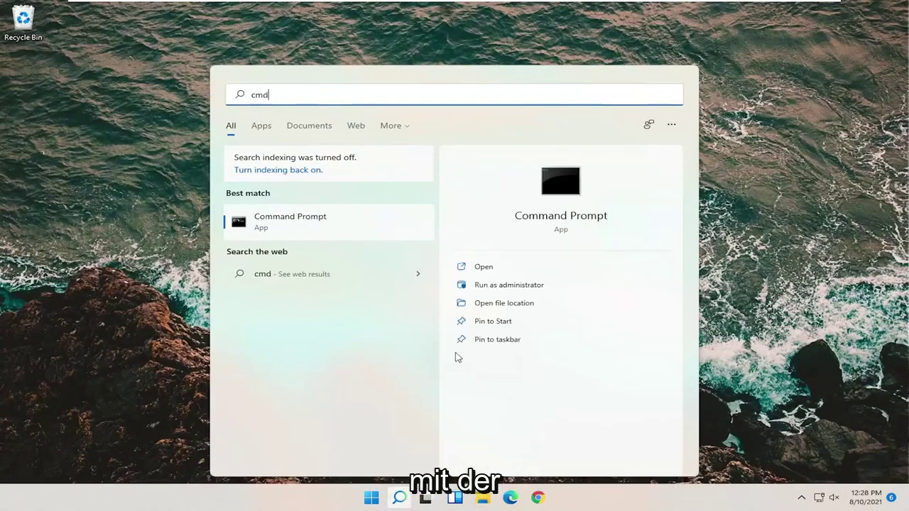
right_click(295, 224)
left_click(329, 239)
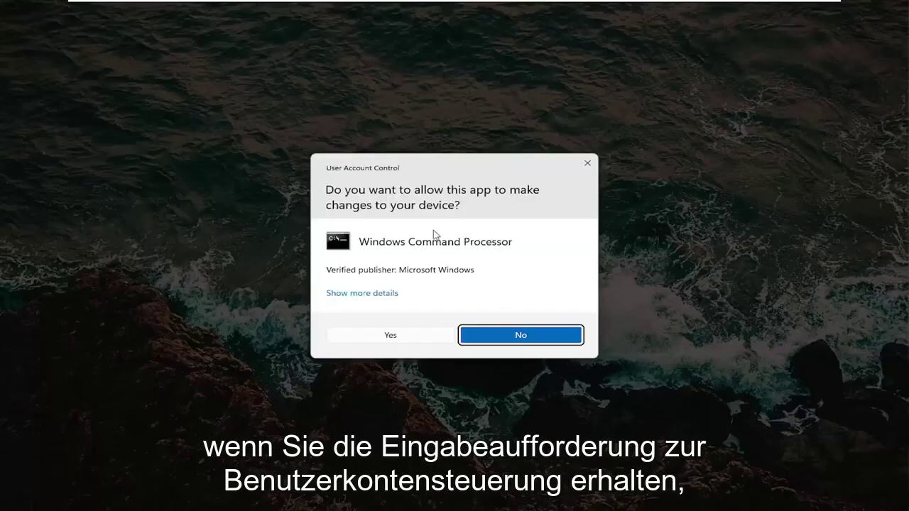
Approve the admin prompt, centre the Command Prompt window, and run sfc /scannow
left_click(402, 335)
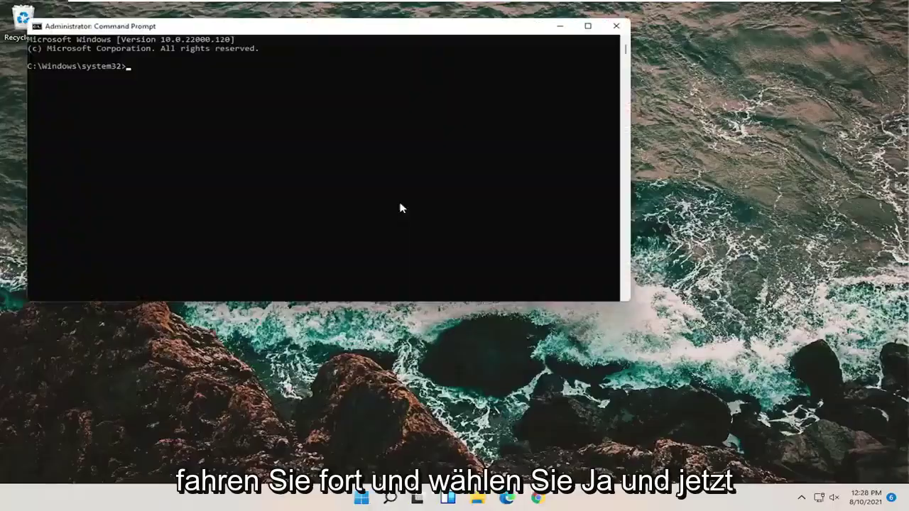
left_click_drag(332, 27, 459, 74)
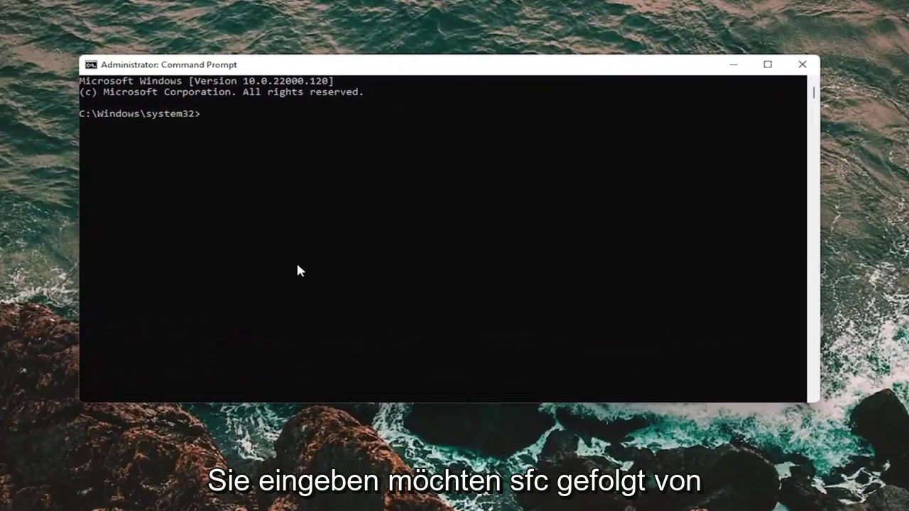
type("sfc")
type("/scannow")
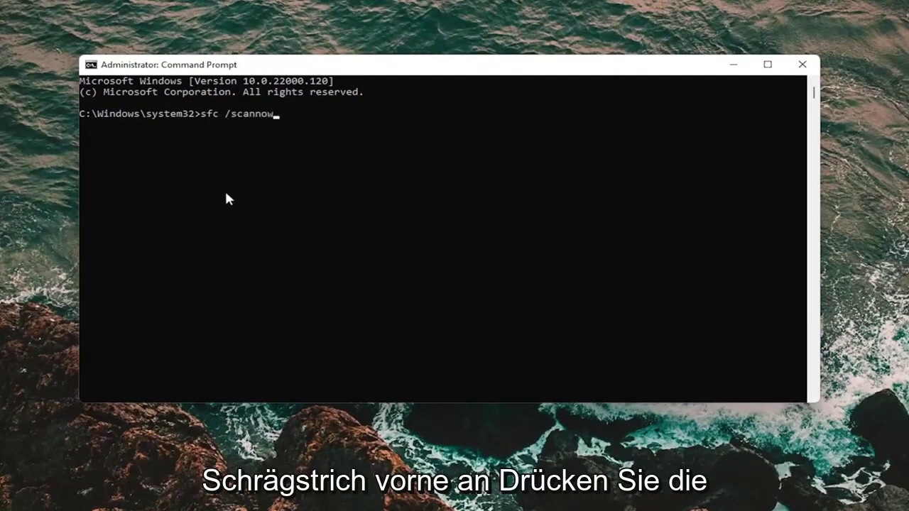
key("Return")
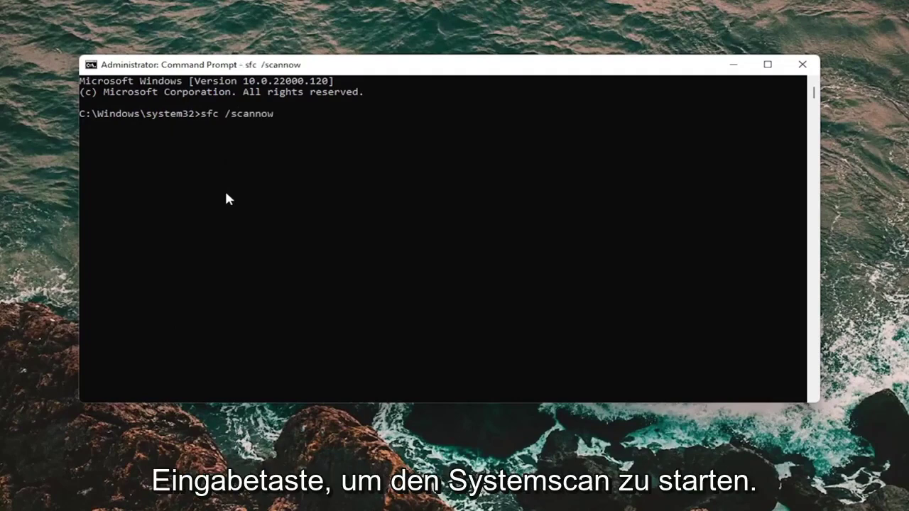